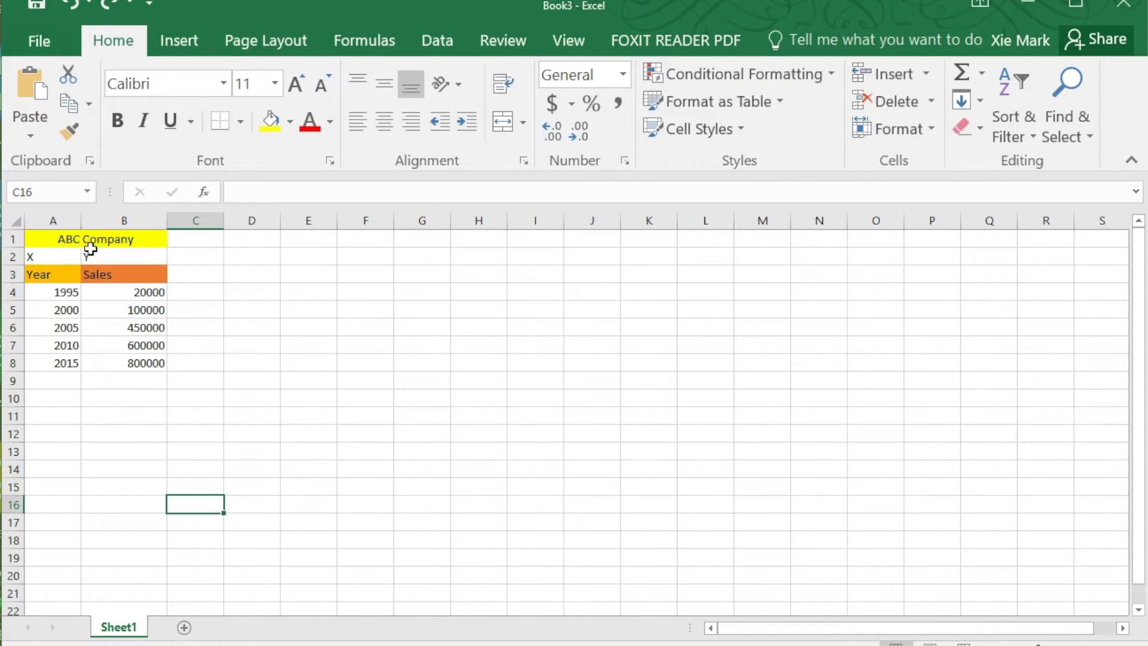
Plot A3:B8 (Year and Sales) as a Scatter with Straight Lines and Markers chart
drag(51, 275, 142, 361)
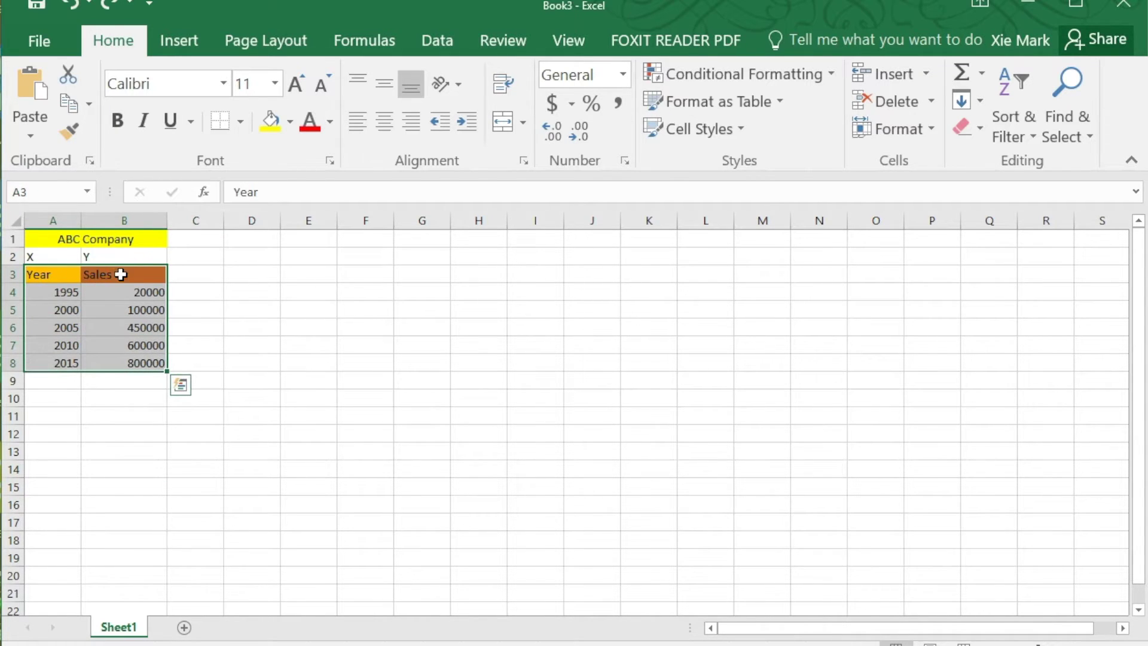
click(167, 49)
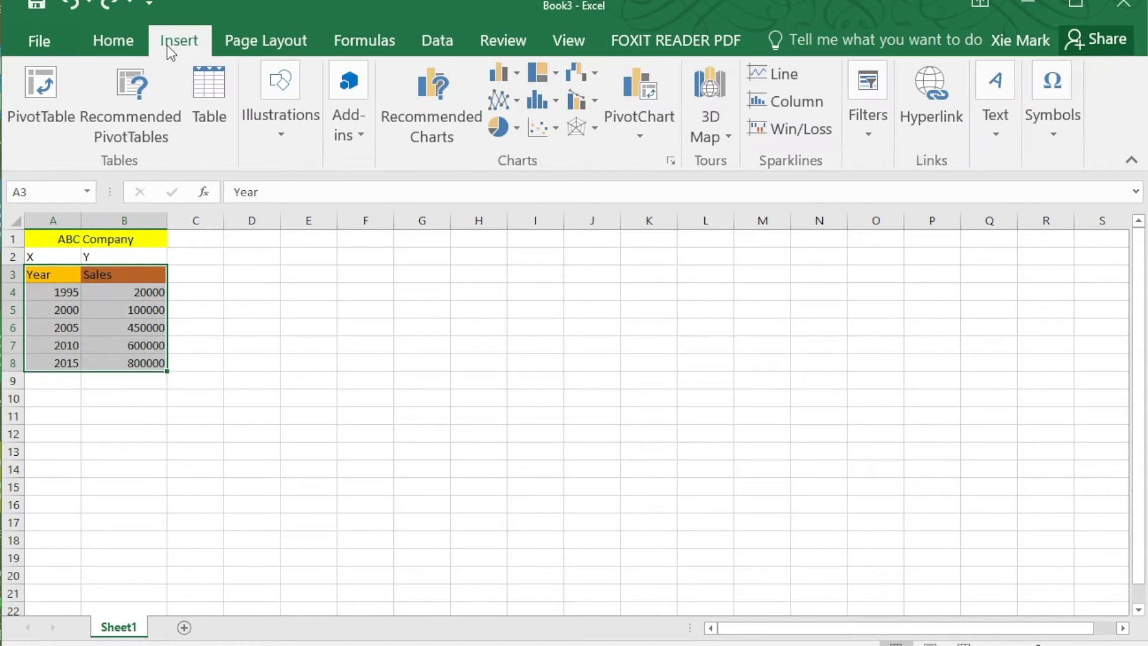
click(555, 134)
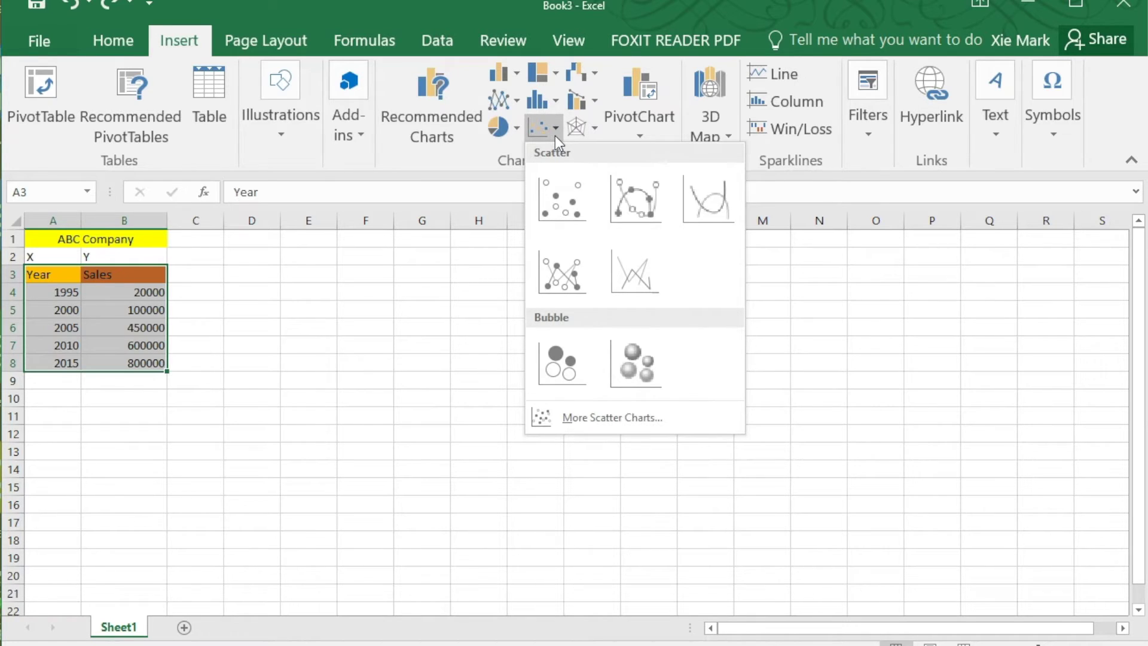
click(564, 271)
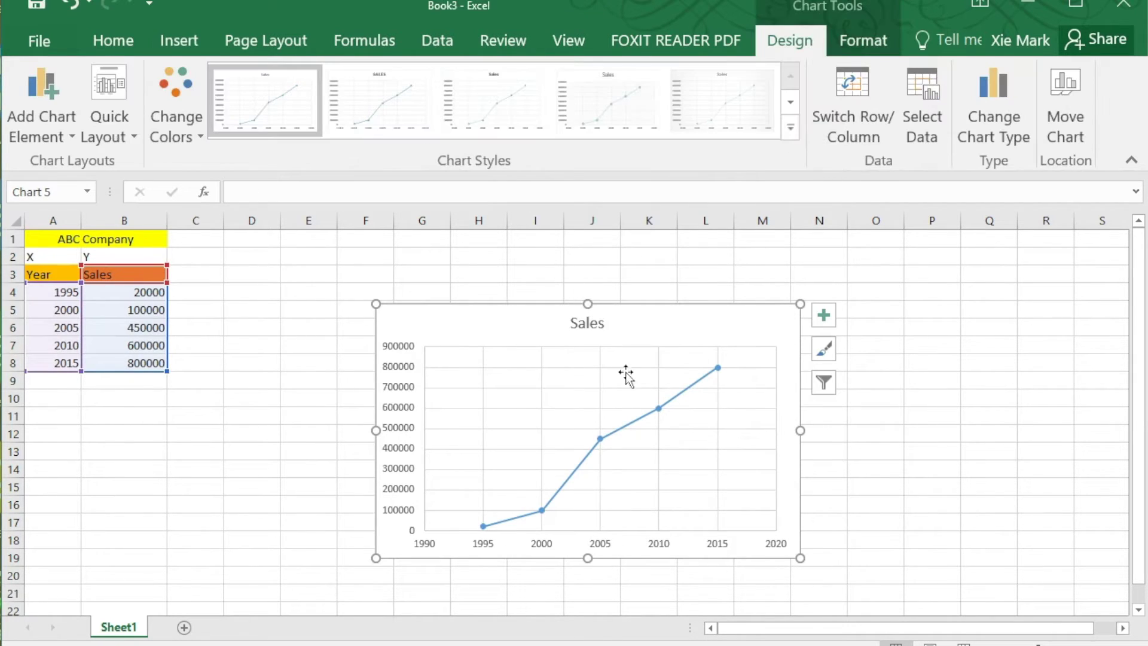
click(671, 459)
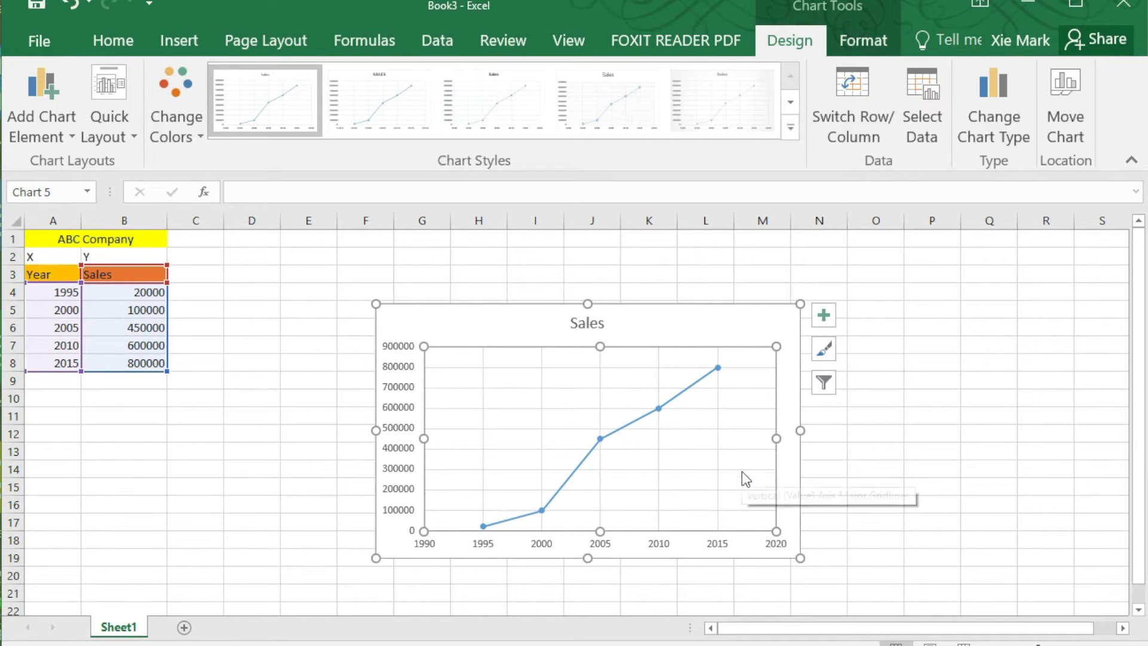
Turn on Axis Titles and Data Labels for the Sales chart via Chart Elements
click(834, 320)
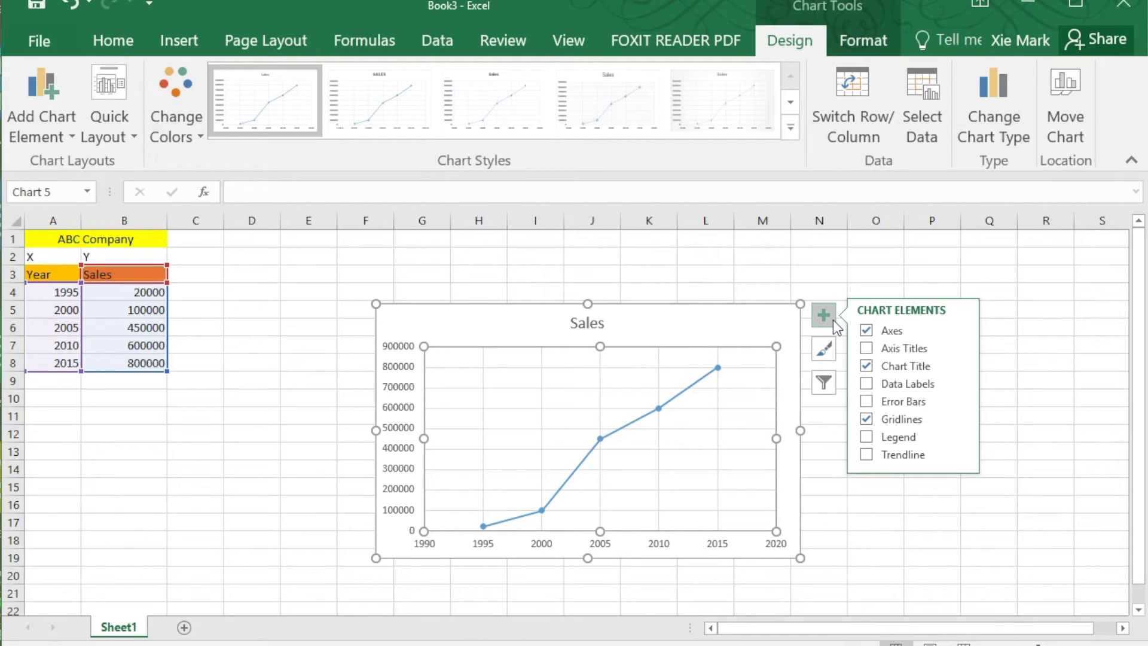
click(864, 348)
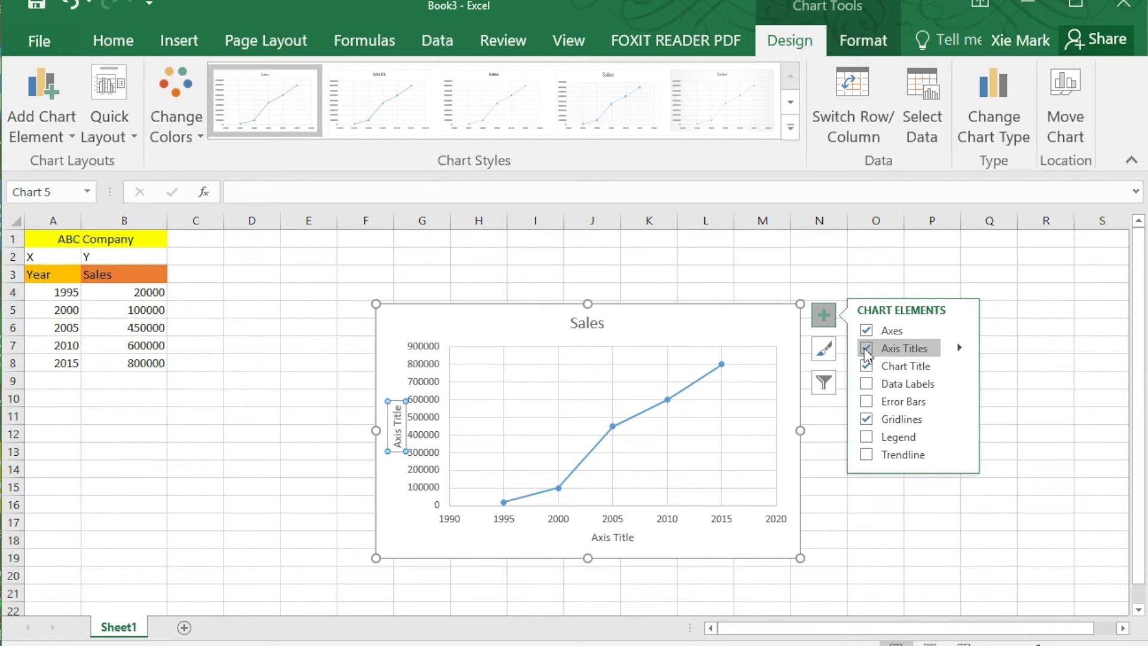
click(867, 385)
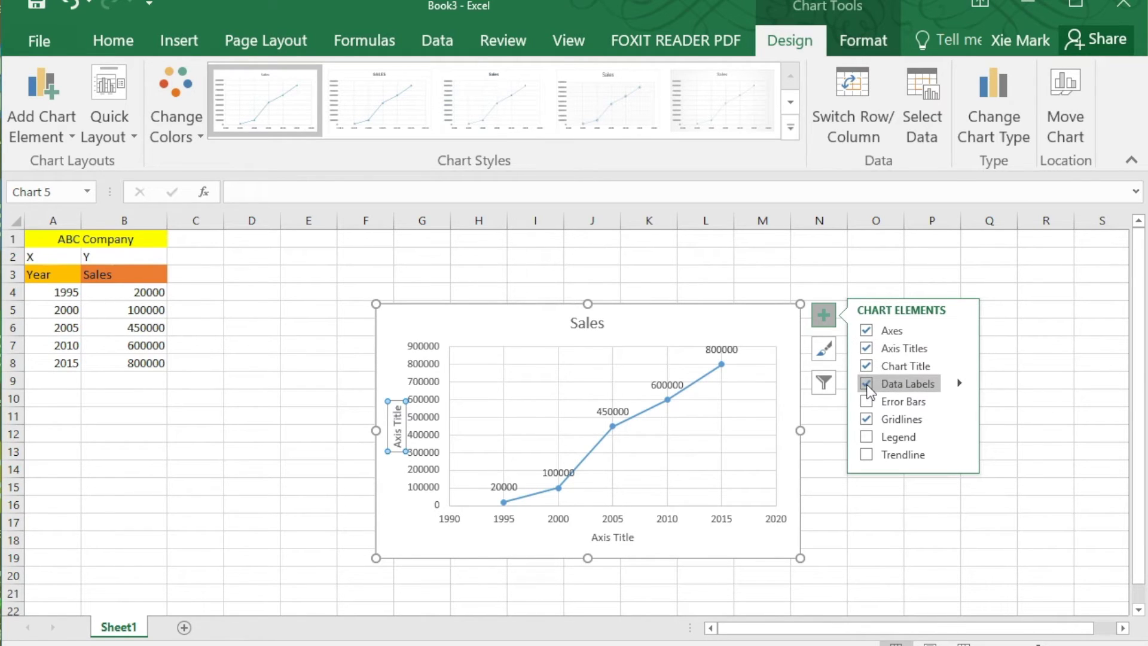
click(700, 435)
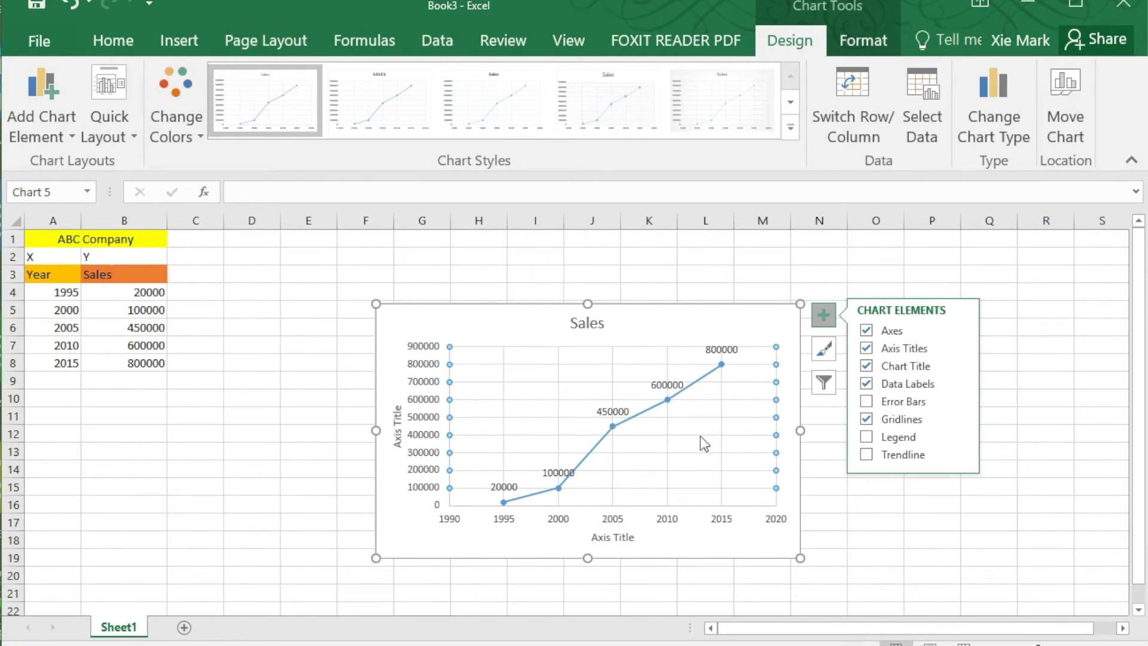
click(662, 536)
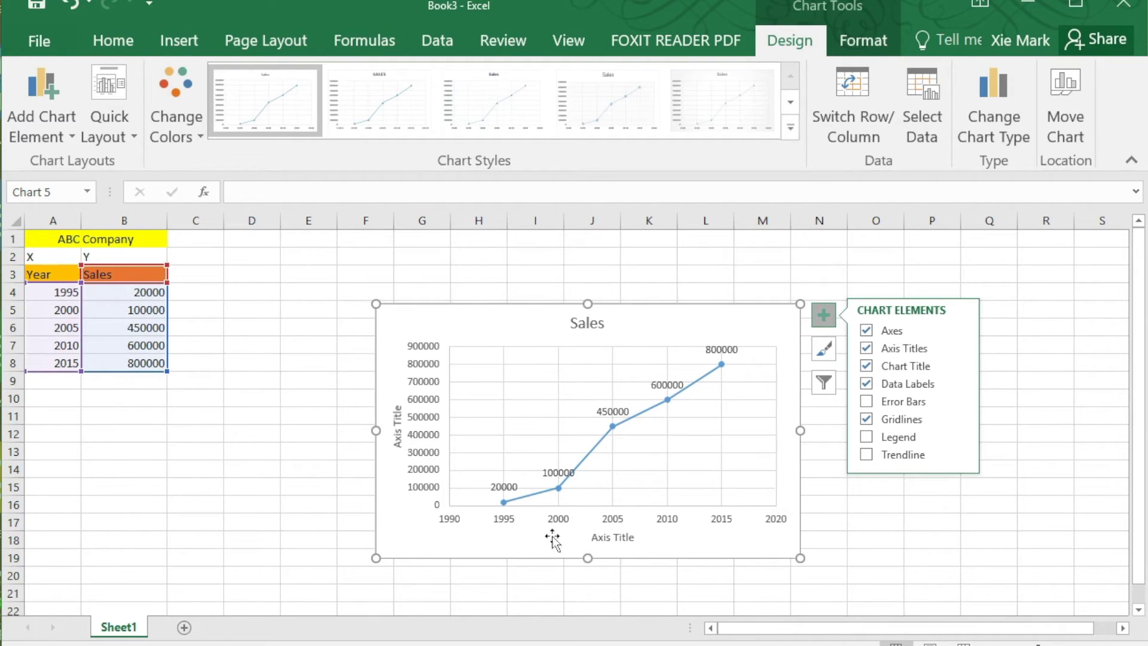
double_click(627, 536)
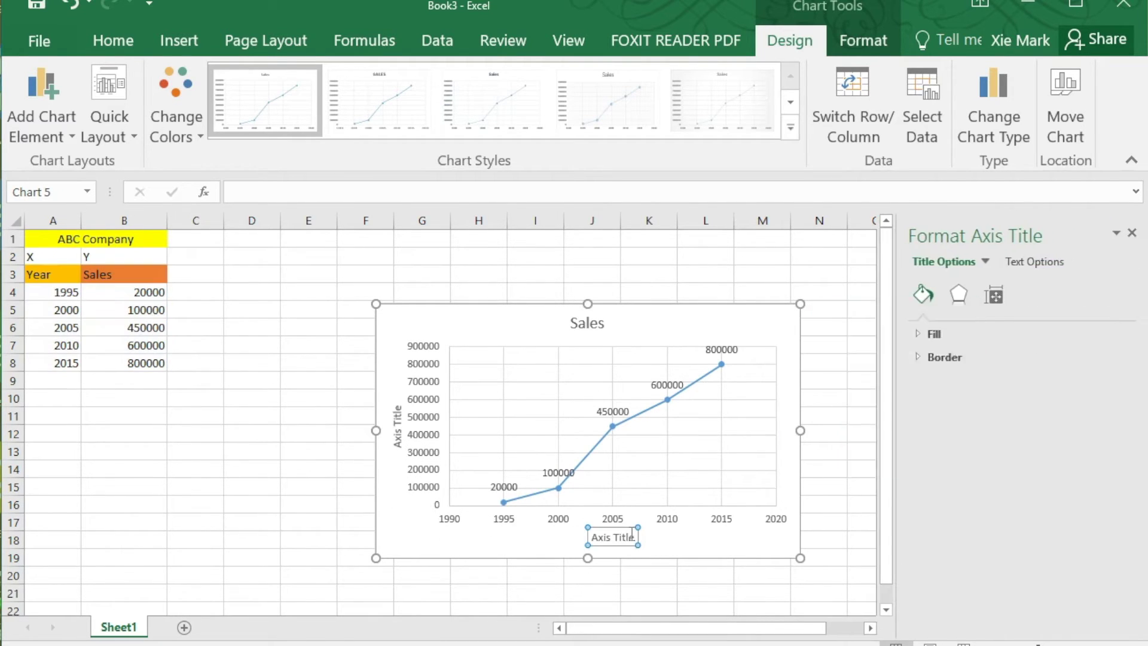
Replace the horizontal axis title placeholder with 'Year'
click(631, 536)
triple_click(632, 536)
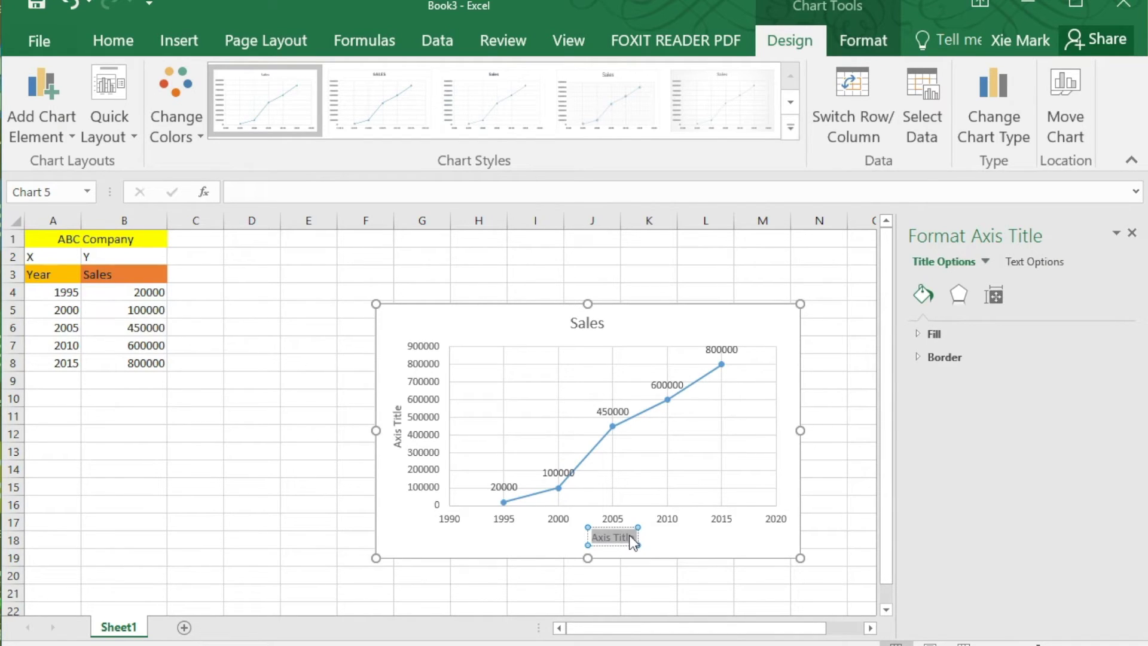
text(yEAR)
key(BackSpace)
key(BackSpace)
key(BackSpace)
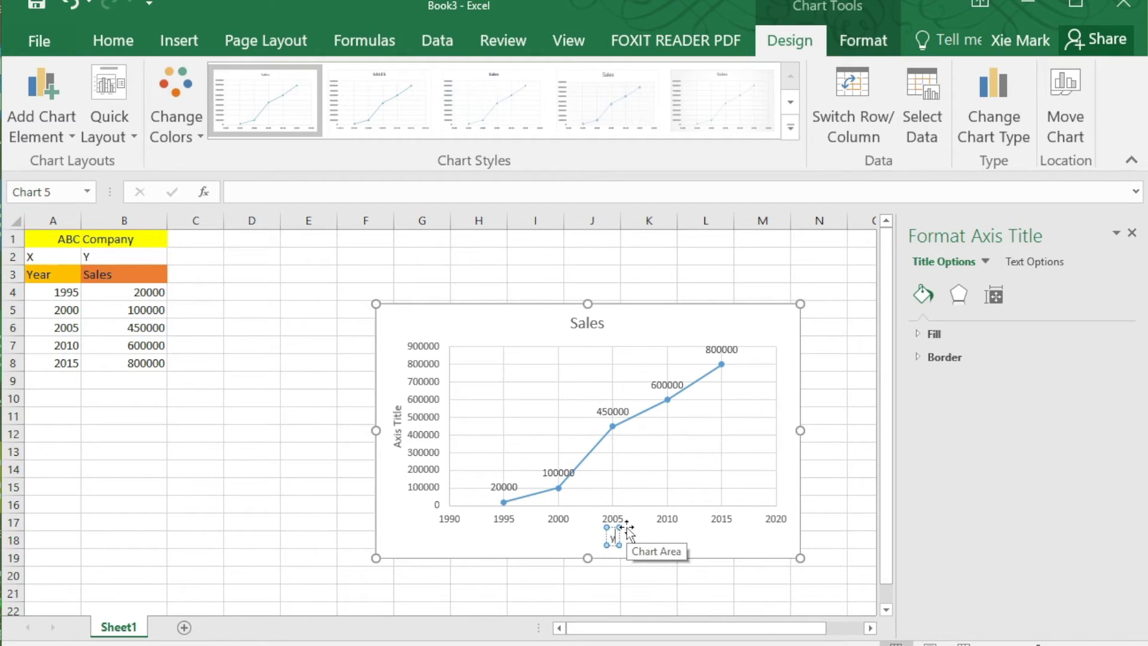
key(BackSpace)
text(Year)
Replace the vertical axis title placeholder with 'Sales'
click(404, 449)
click(397, 426)
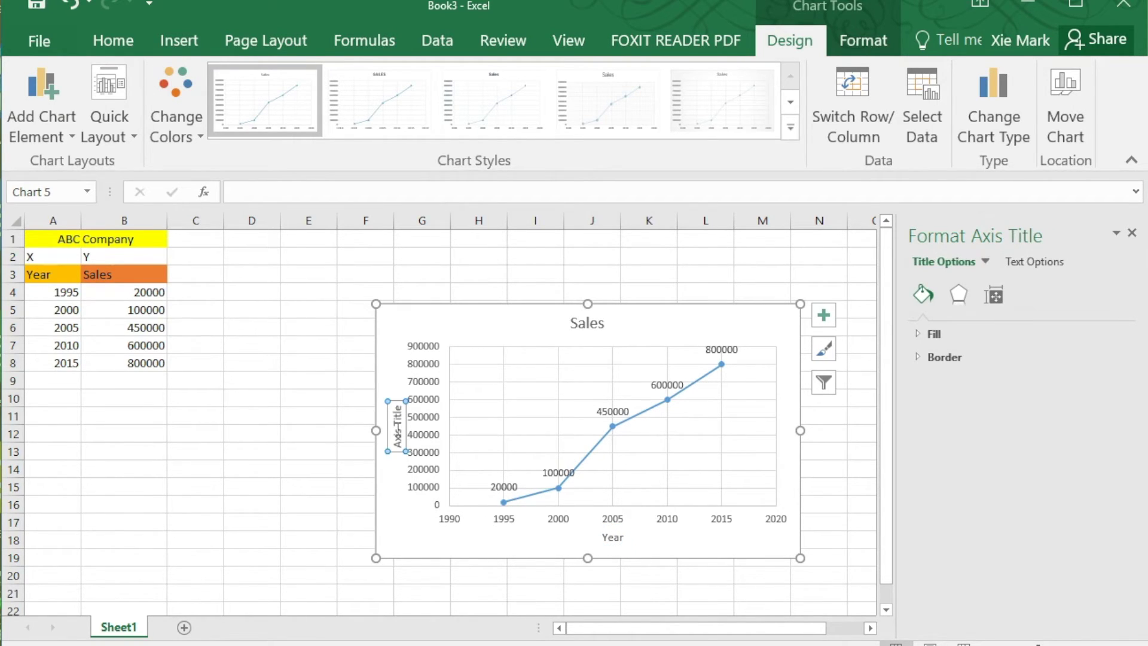
click(398, 426)
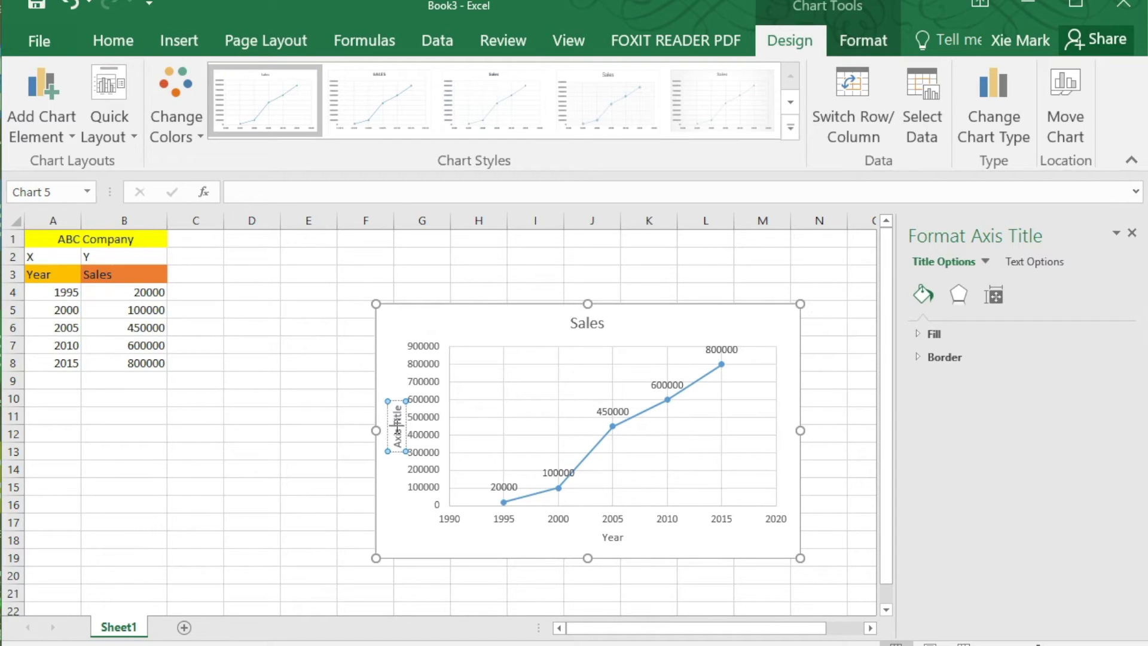
drag(398, 444, 398, 404)
key(BackSpace)
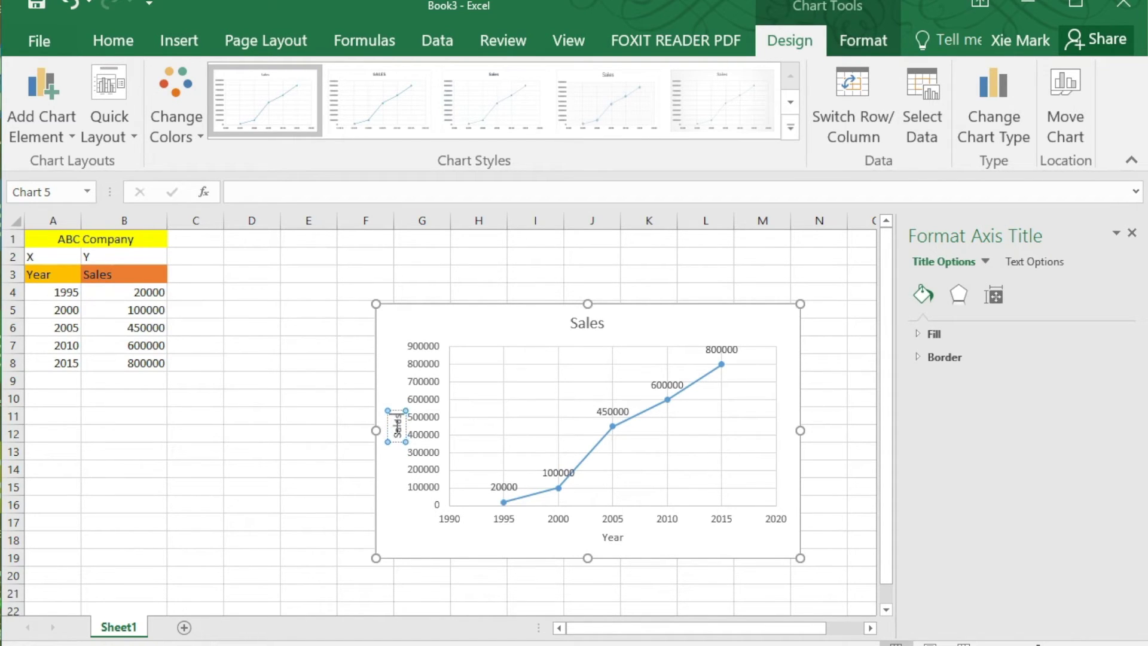
text(Sales)
click(625, 380)
click(822, 316)
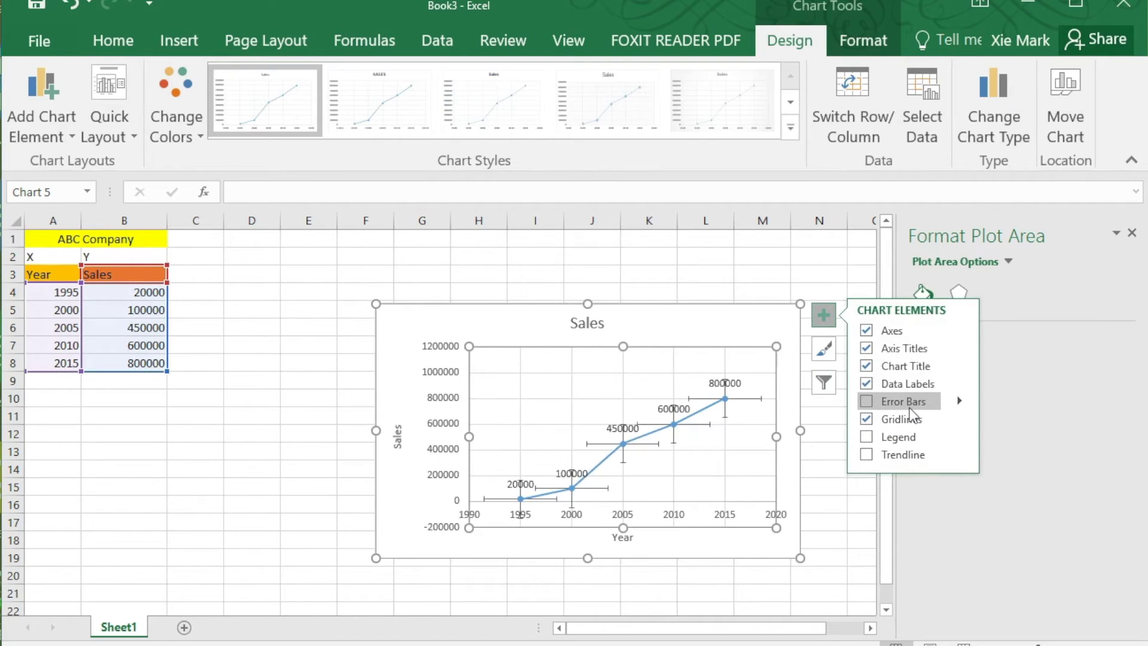
Turn on the Legend and a linear Trendline for Sales, then return to the worksheet
click(901, 437)
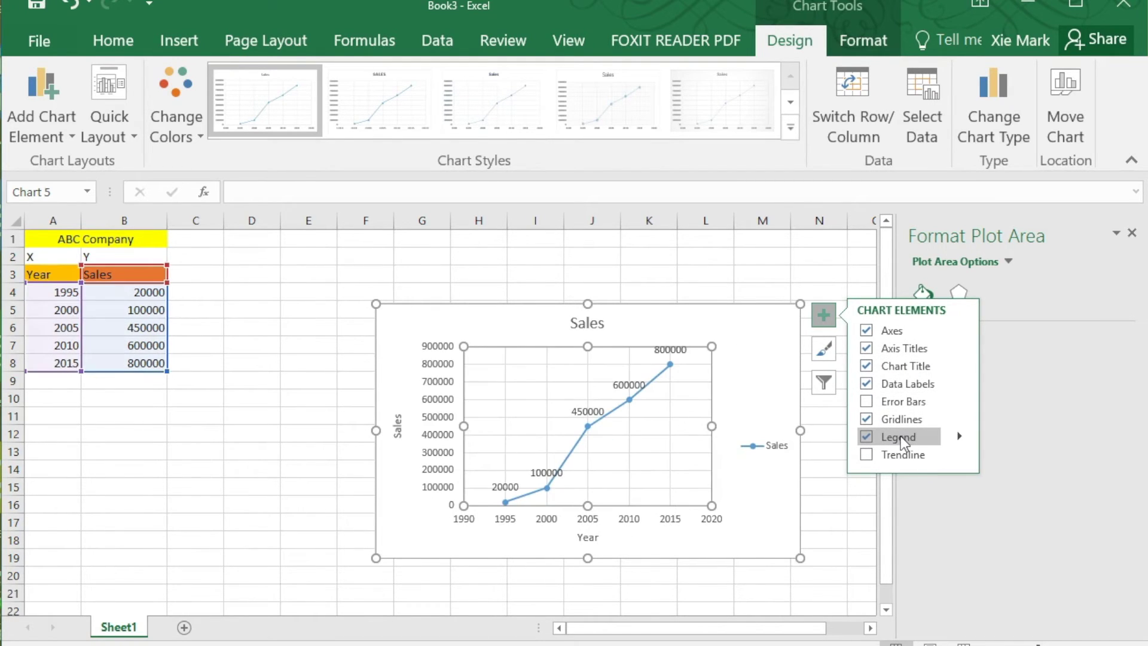
click(901, 454)
click(195, 448)
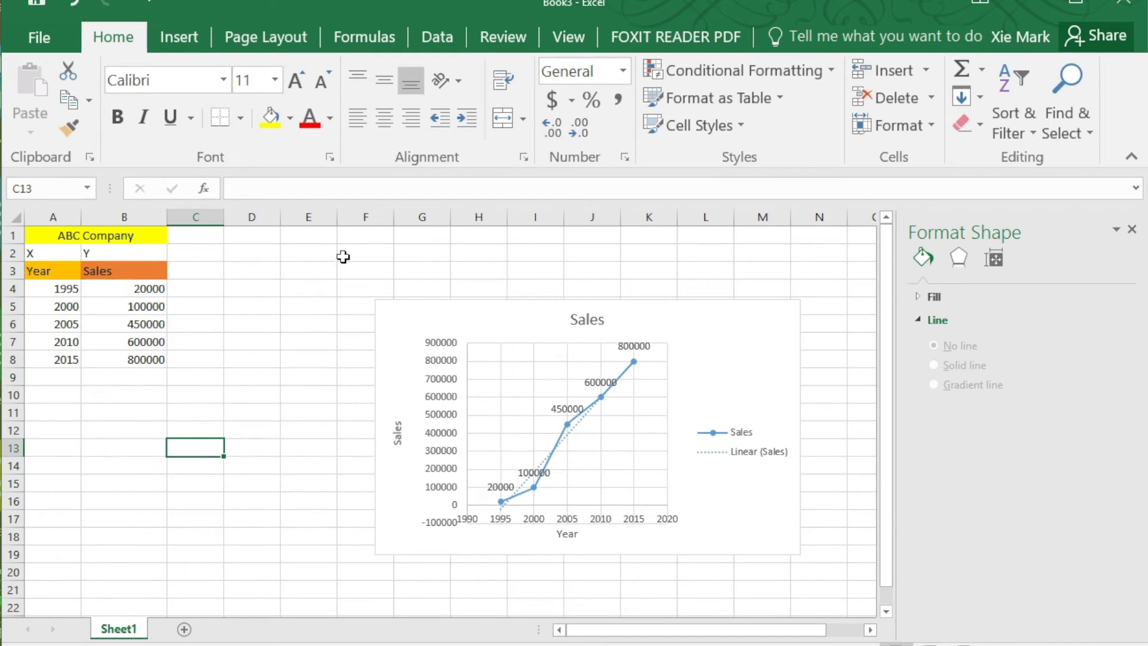
Enter a Cost heading in C3 and values 3000, 50000, 6000, 70000, 600000 in C4:C8
click(200, 283)
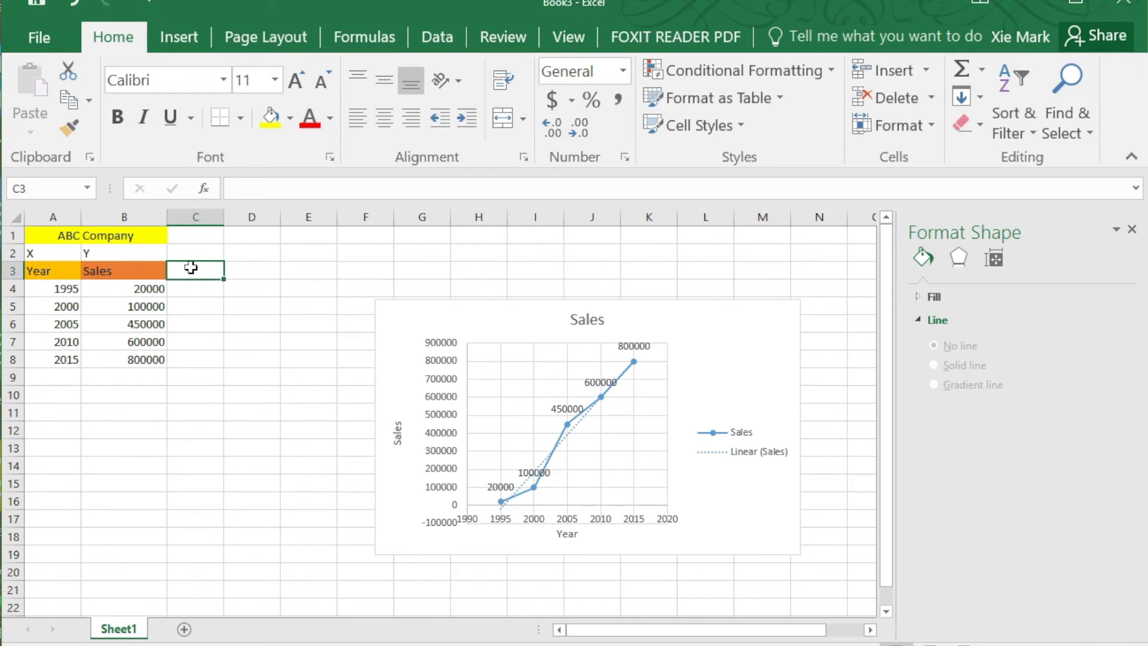
text(Cost)
key(Tab)
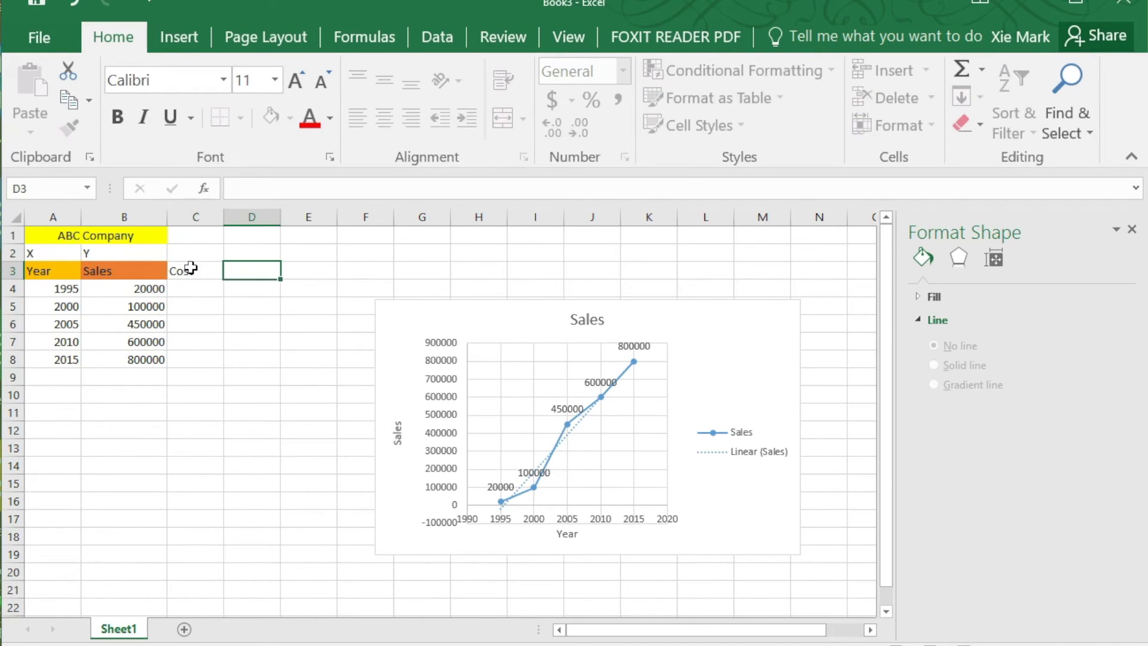
key(Return)
text(3000)
key(Return)
text(50000)
key(Return)
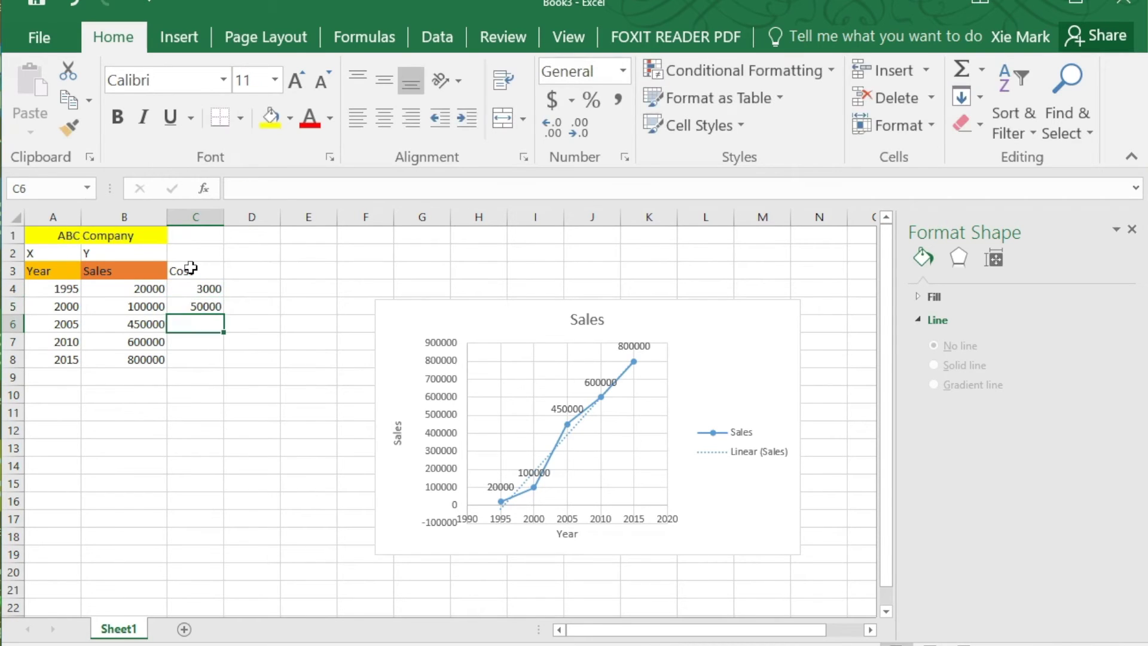
text(6000)
key(Return)
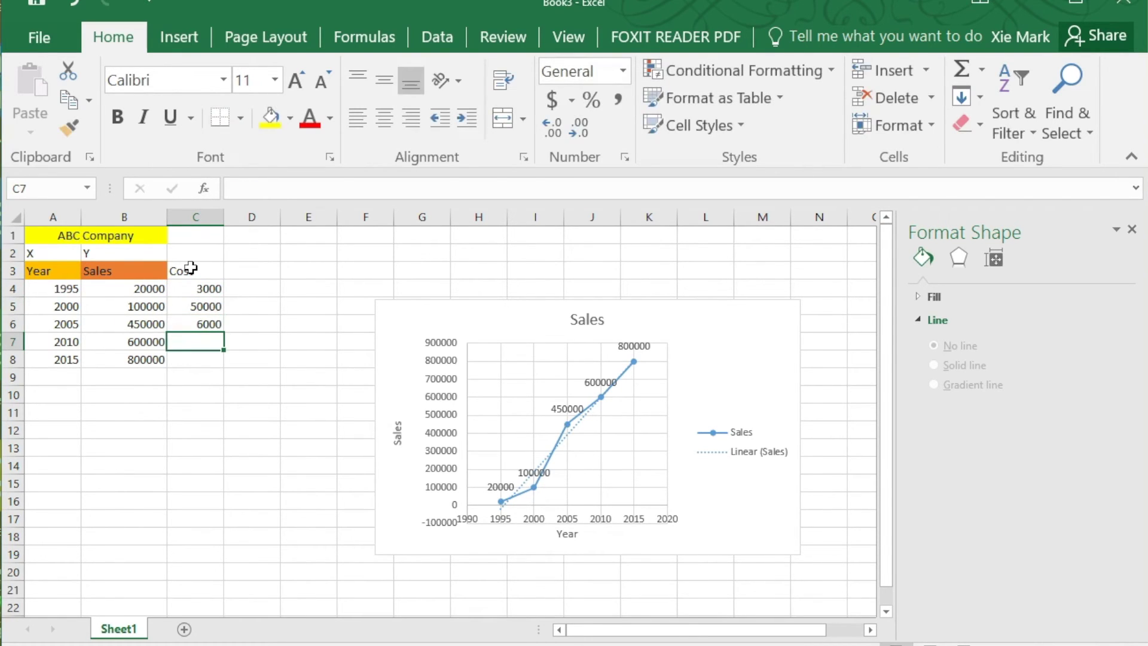
text(70000)
key(Return)
text(60000)
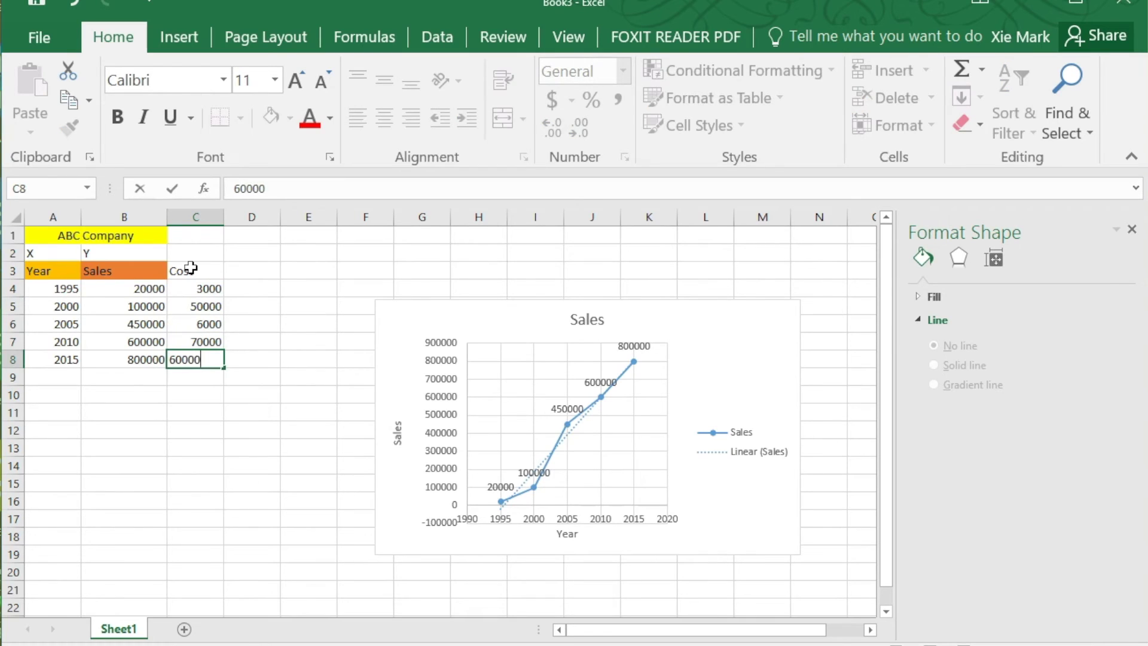
text(0)
key(Return)
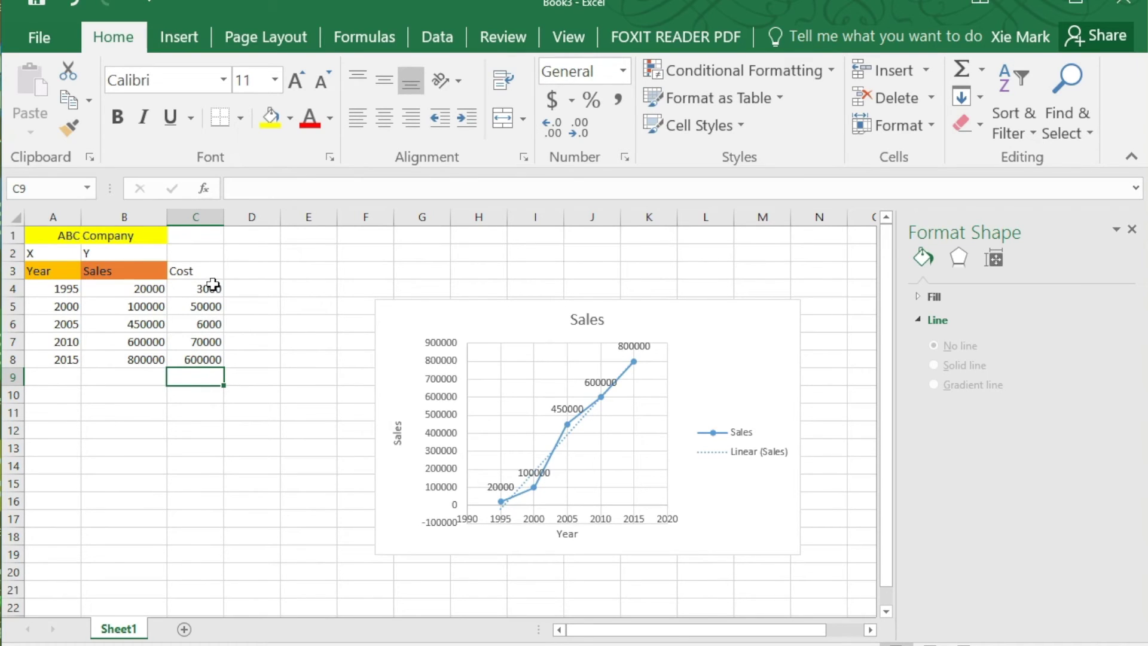
Start a new data series from the chart's Select Data dialog
right_click(527, 364)
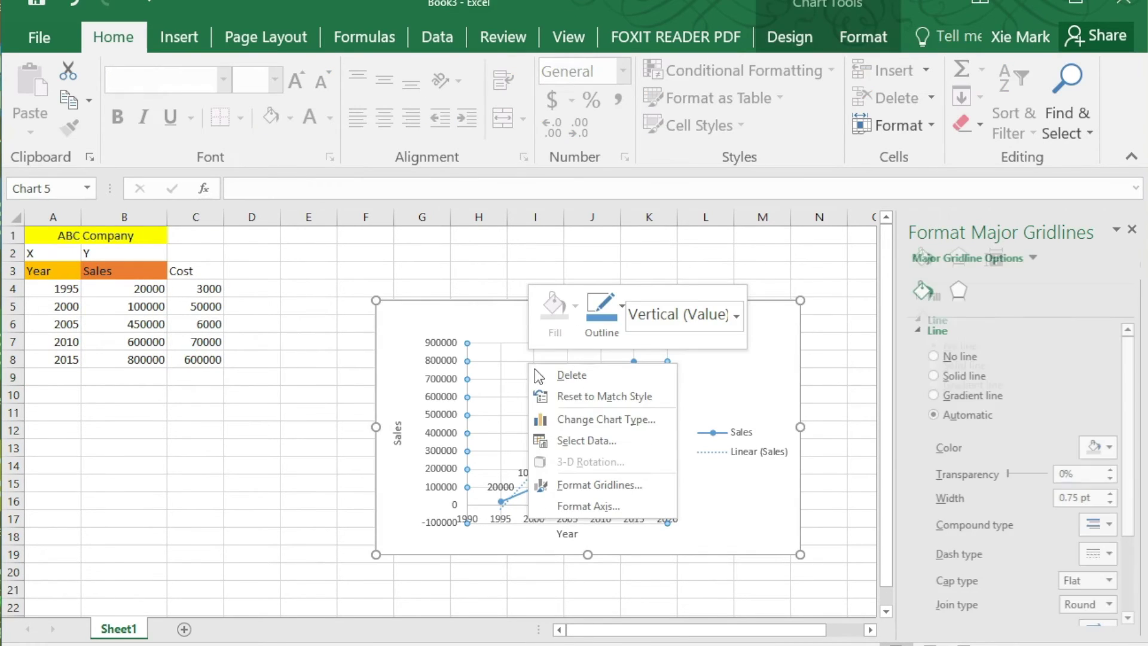
click(589, 443)
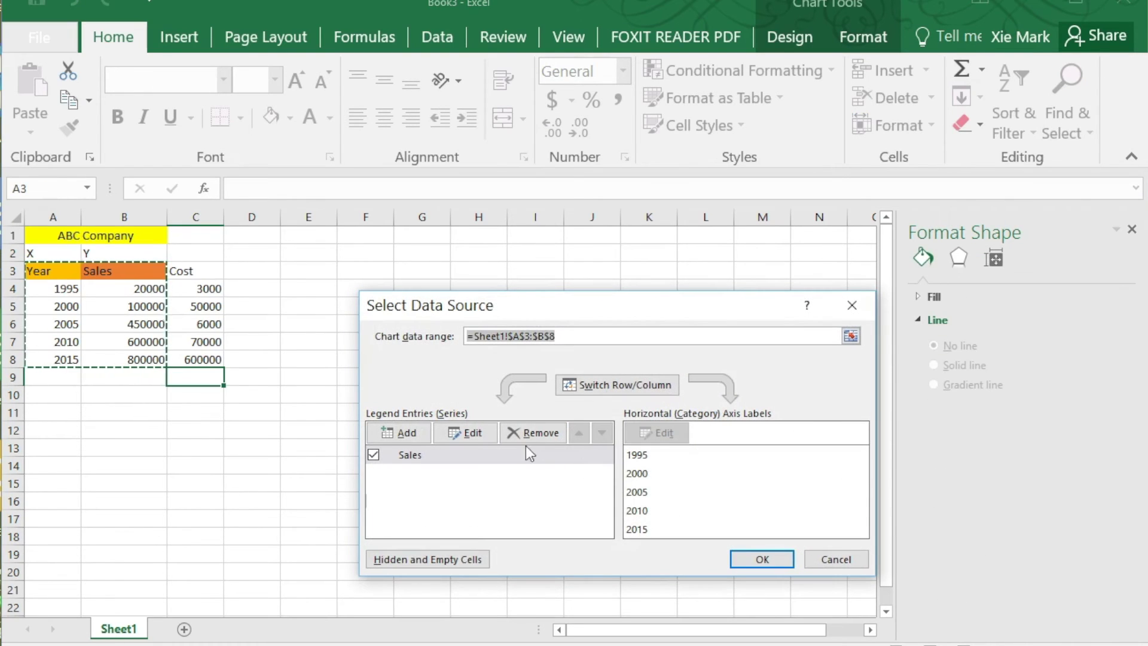
click(408, 434)
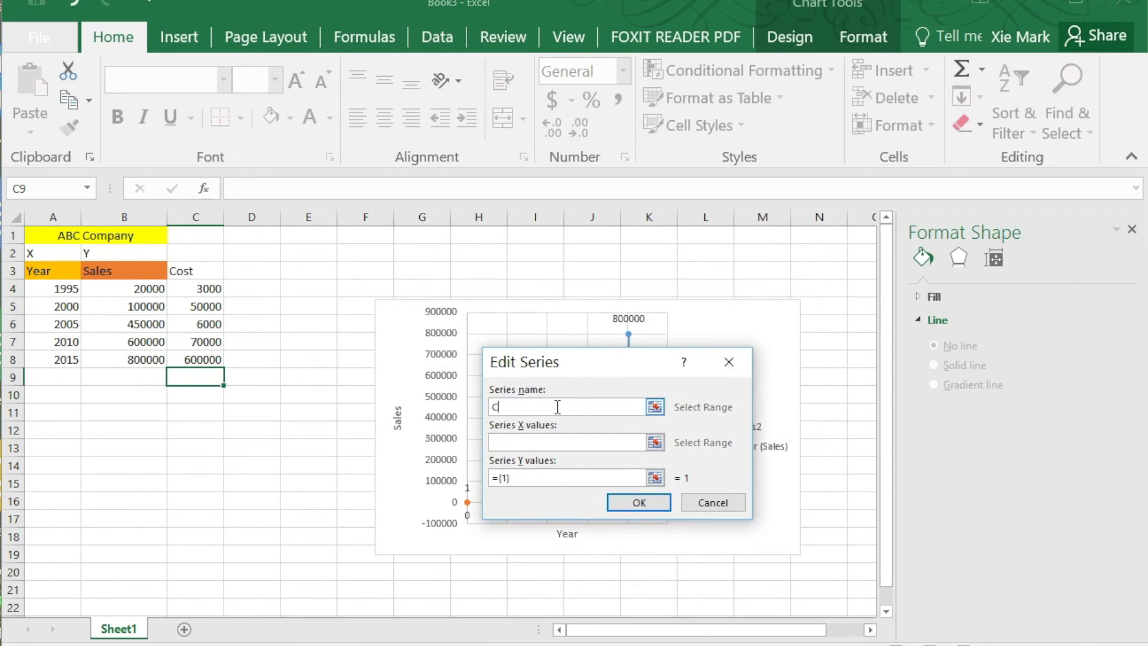
Define the Cost series with X values A4:A8 and Y values C4:C8 and confirm it
click(618, 441)
click(654, 442)
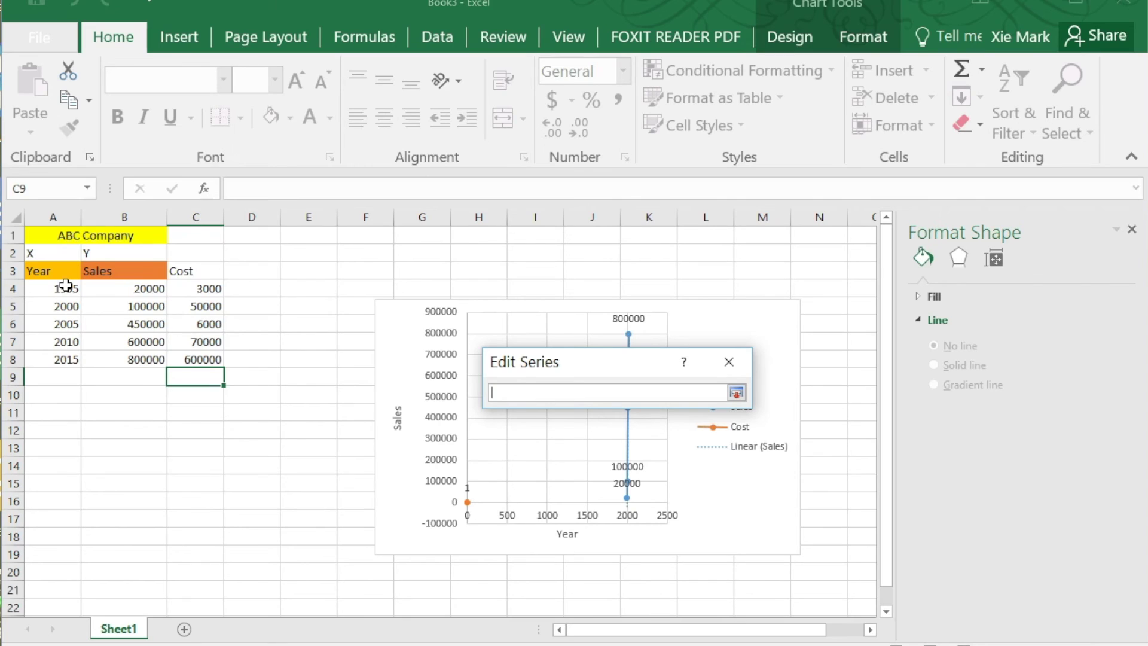
drag(65, 286, 69, 354)
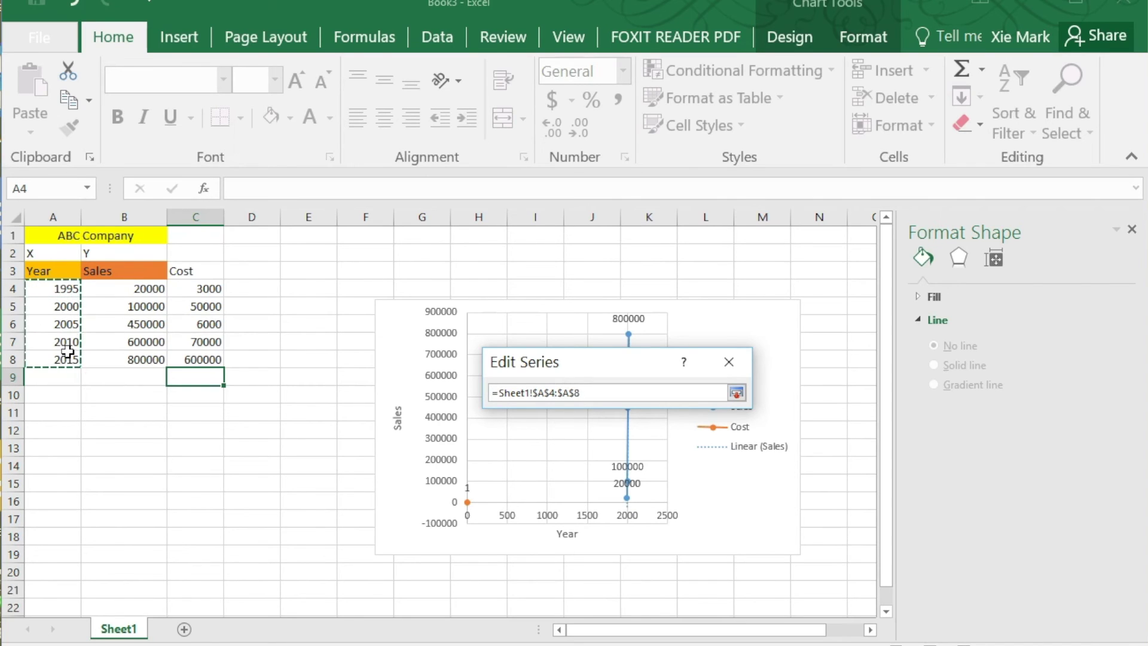
key(Return)
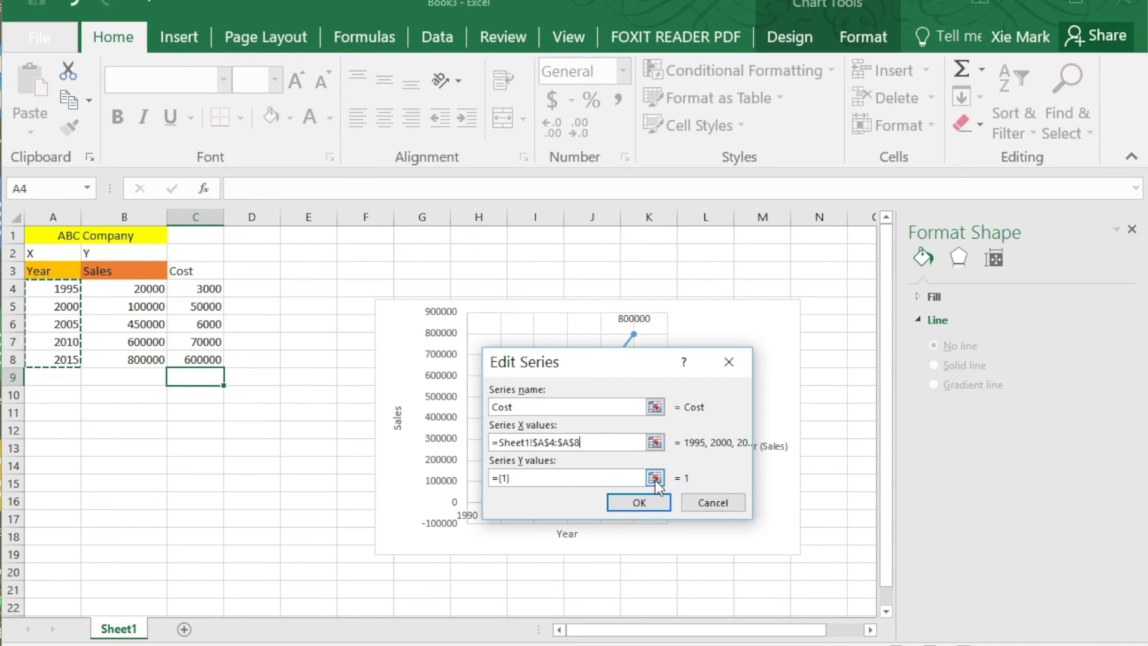
click(655, 480)
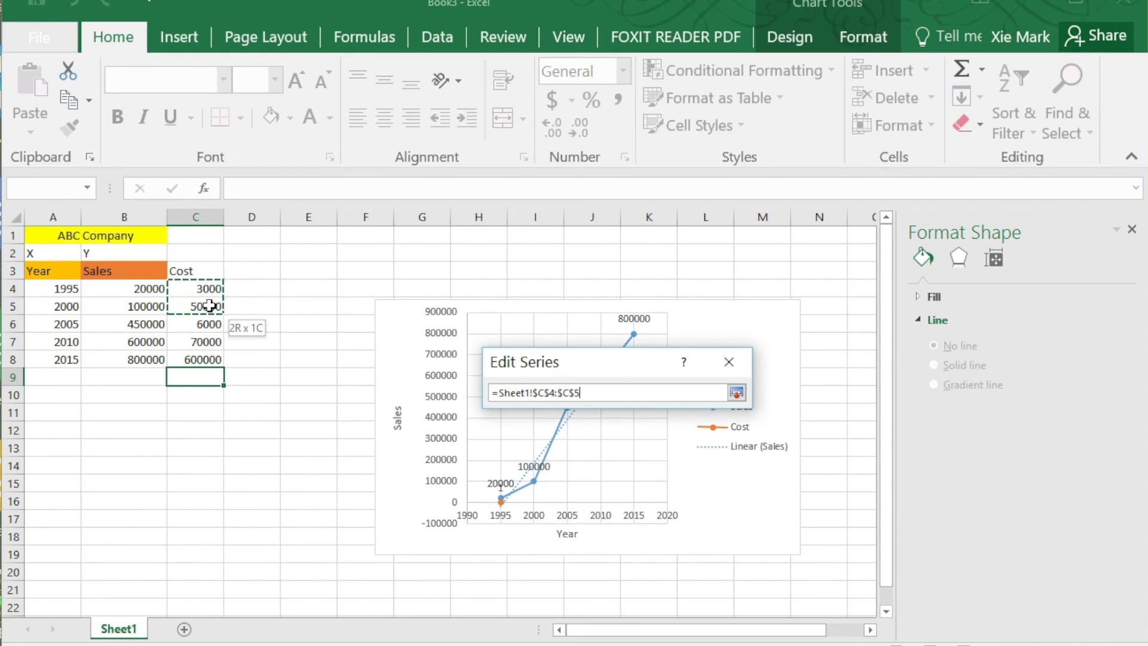
drag(211, 285, 203, 352)
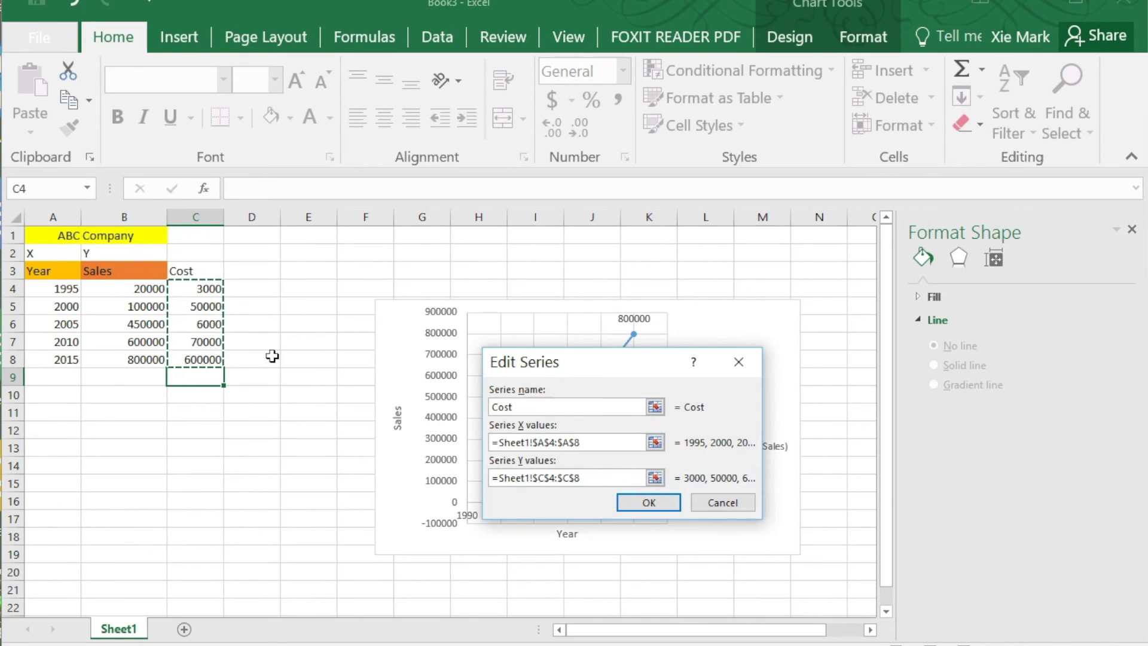
click(644, 502)
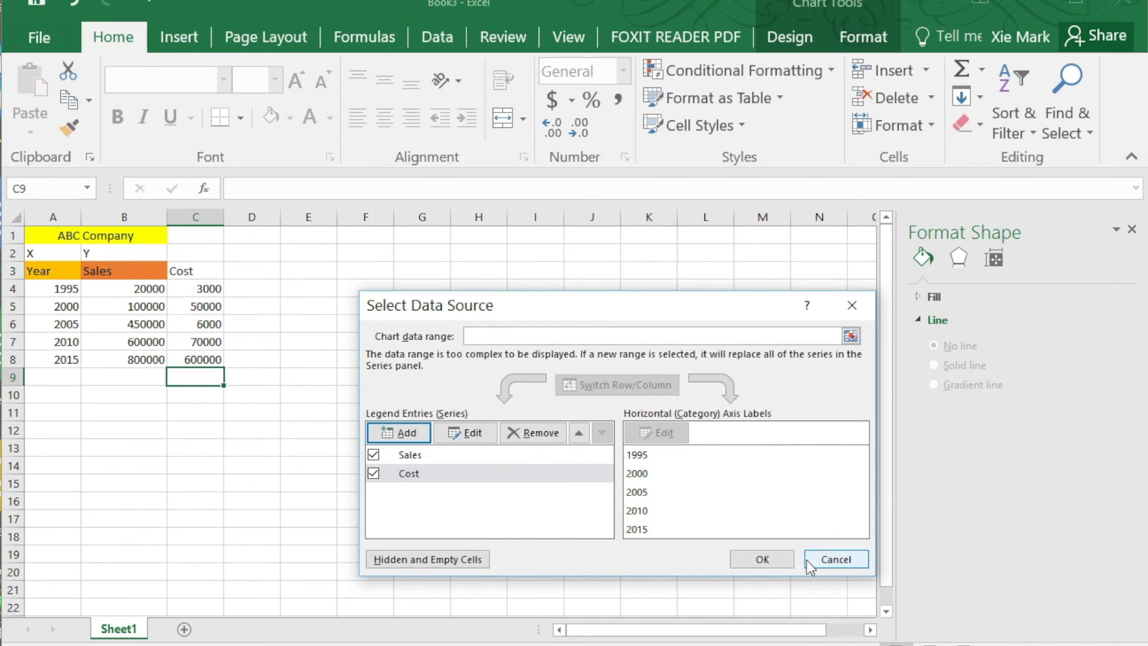
Confirm the Select Data Source dialog so the chart shows both Sales and Cost lines
click(778, 562)
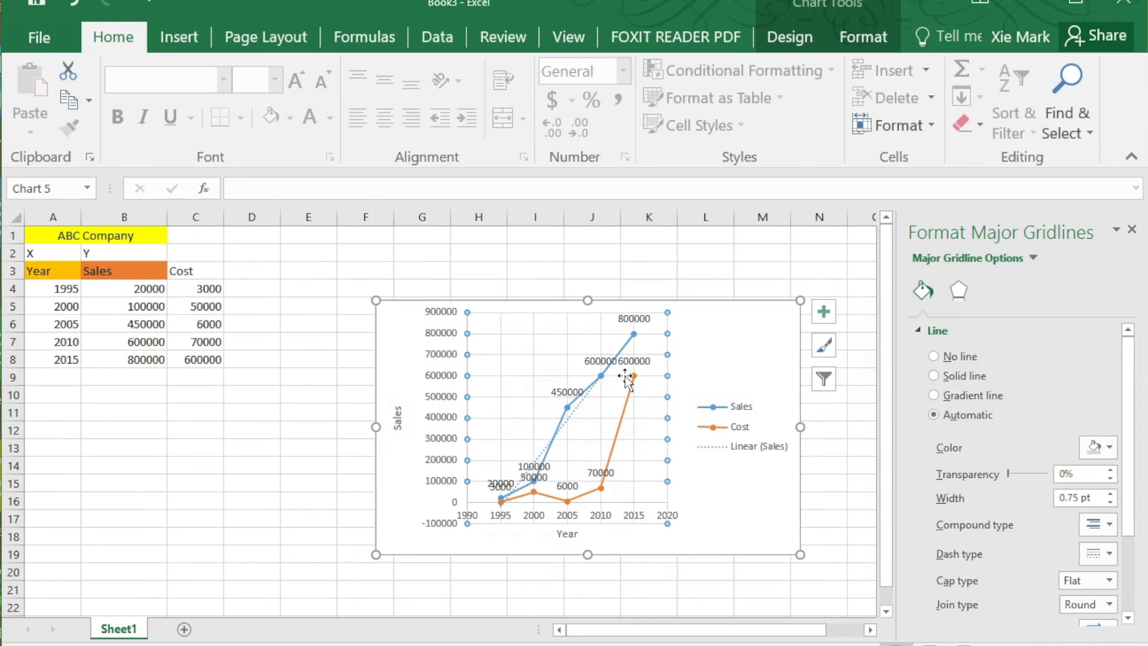
click(725, 524)
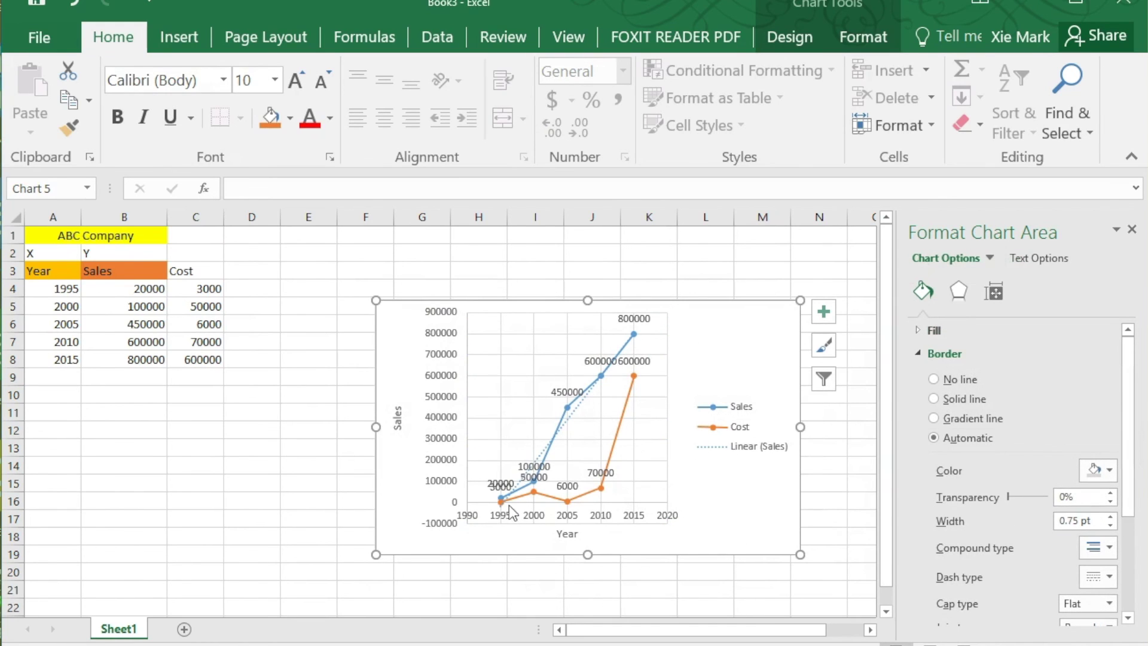